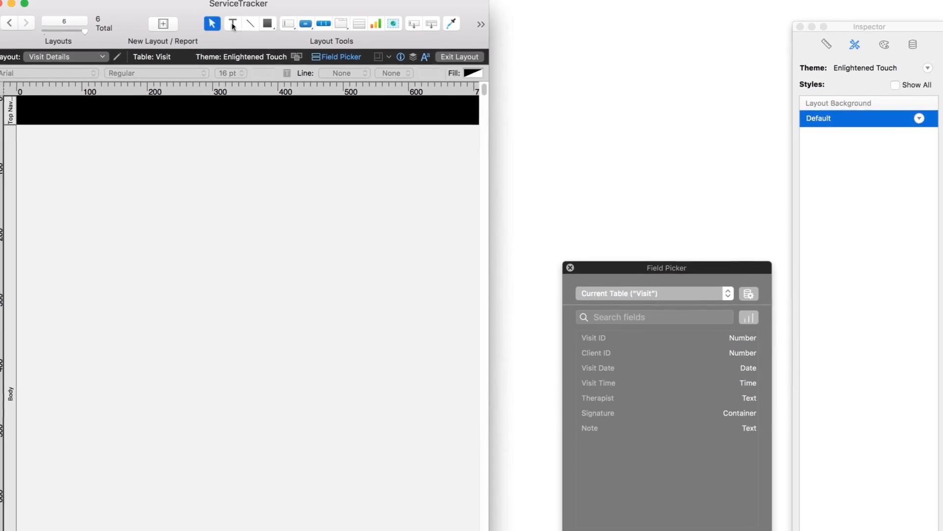
Step: Add the title text "Visit Details" in the top navigation part and style it as Header Text
left_click(232, 23)
left_click(33, 108)
type("Vis")
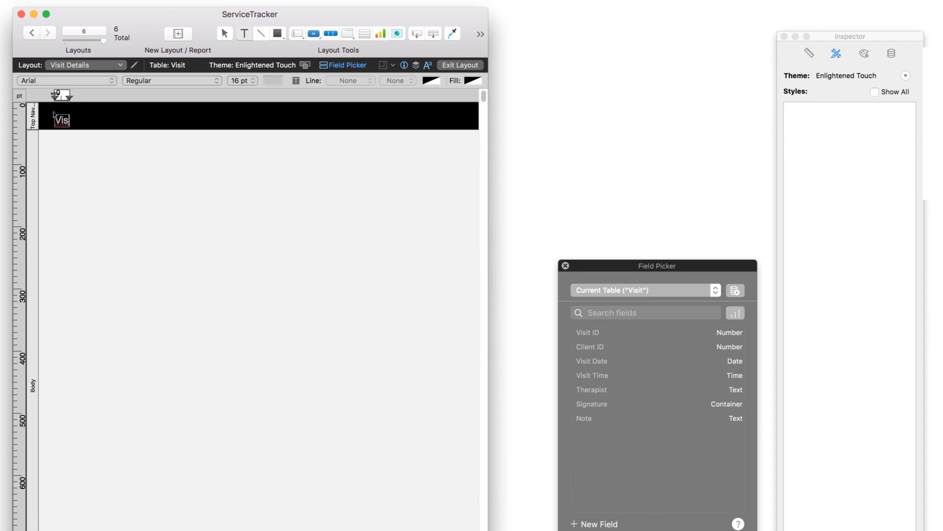
type("it Details")
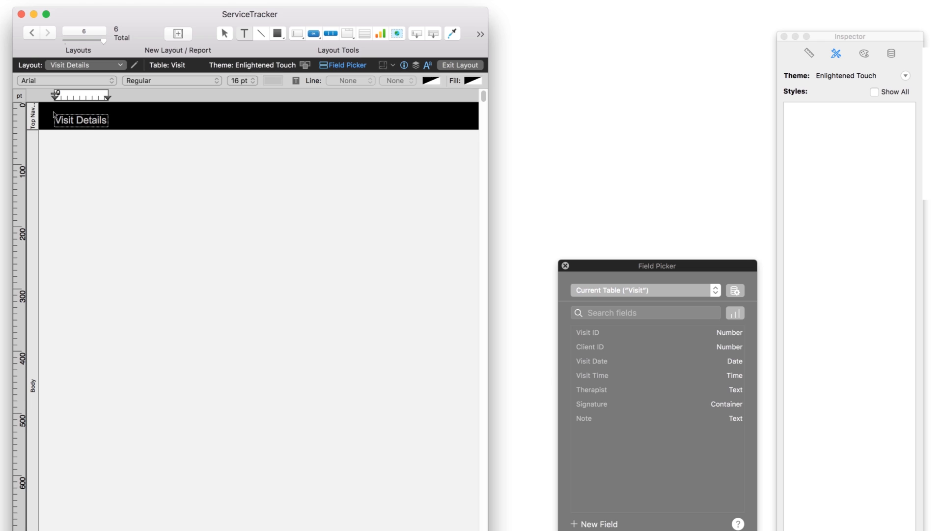
key("Escape")
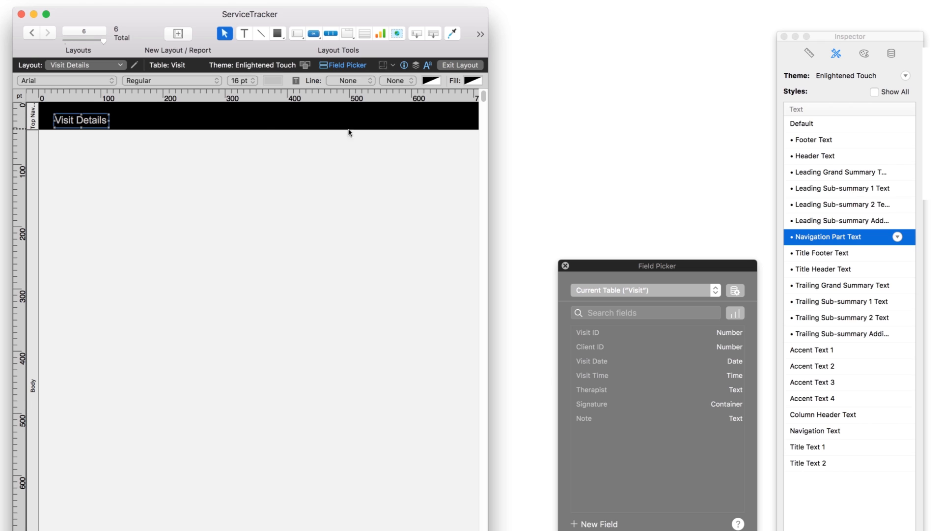
left_click(815, 157)
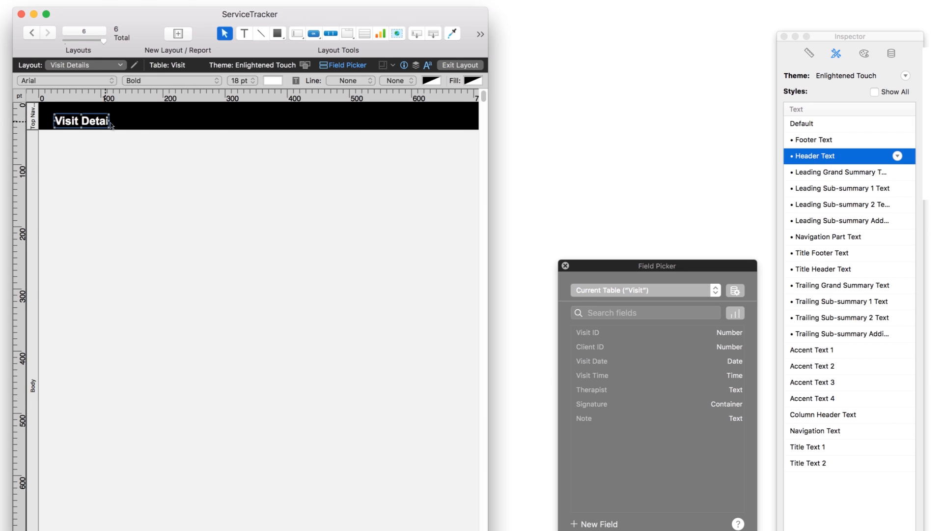
left_click_drag(108, 120, 90, 117)
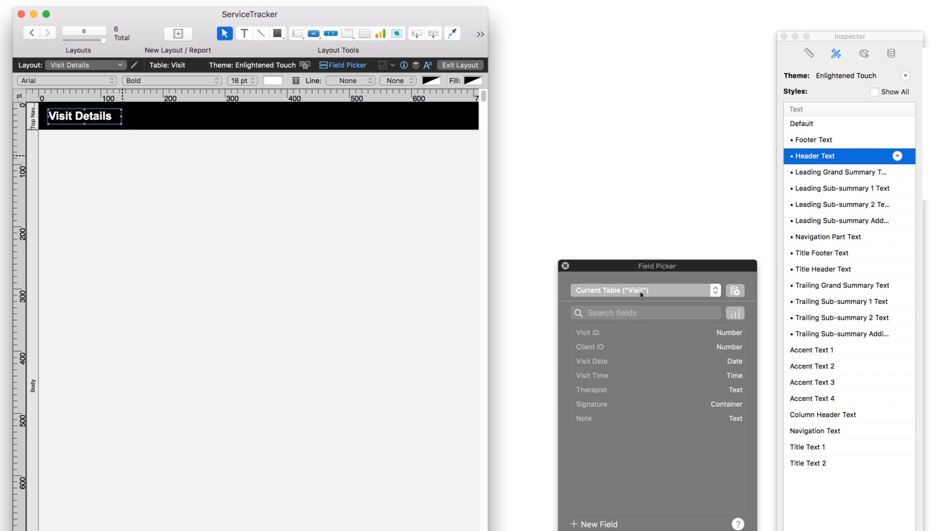
Step: Place the Client ID, Visit Date, Visit Time and Therapist fields below the title, and view the layout with record data
left_click(598, 350)
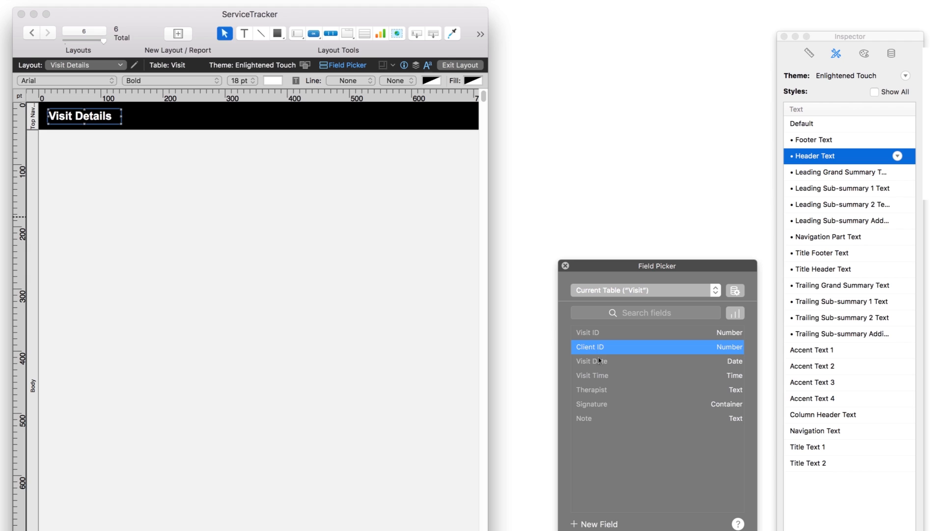
left_click(600, 391, "shift")
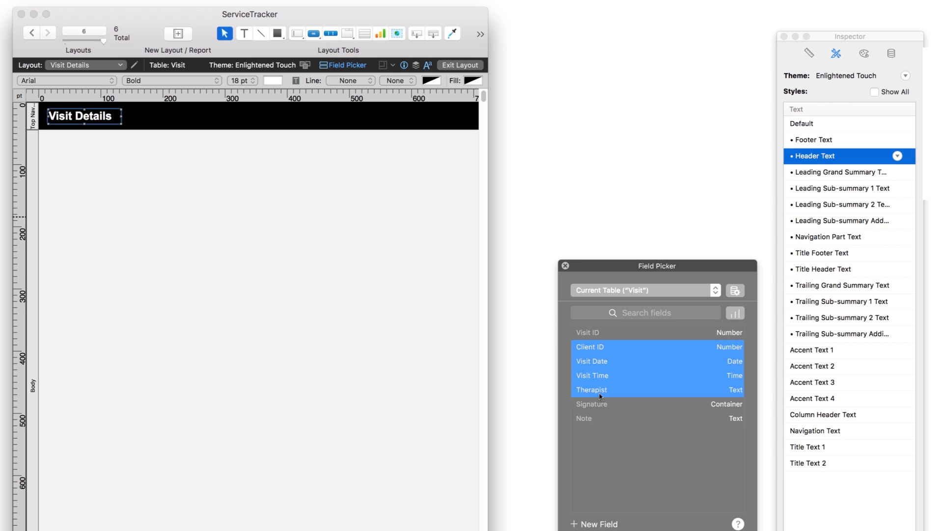
left_click_drag(617, 366, 72, 176)
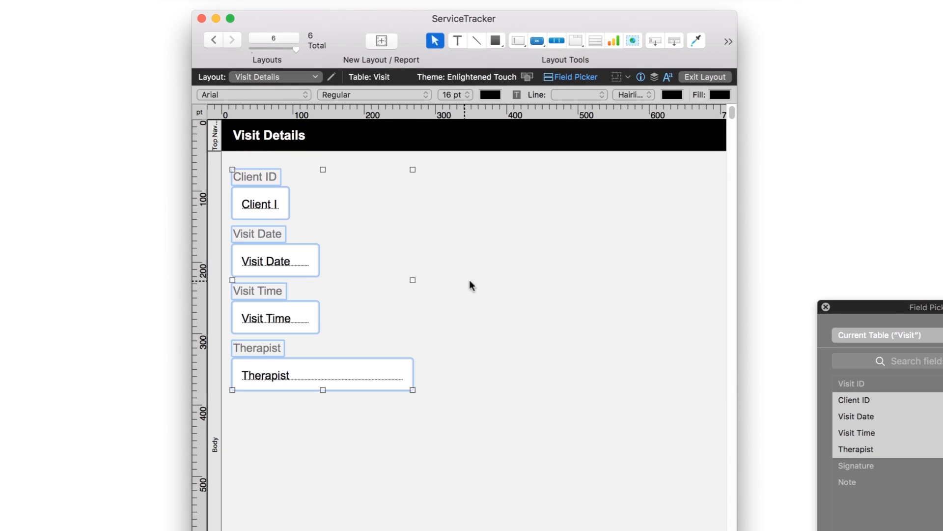
left_click(702, 77)
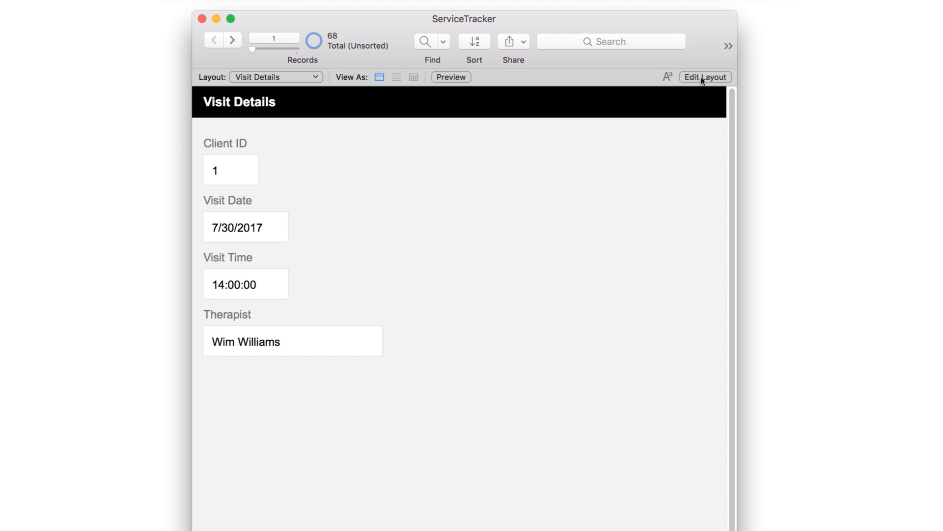
Step: Return to layout editing and move the Visit Date, Visit Time and Therapist fields down to open a gap below Client ID
left_click(703, 77)
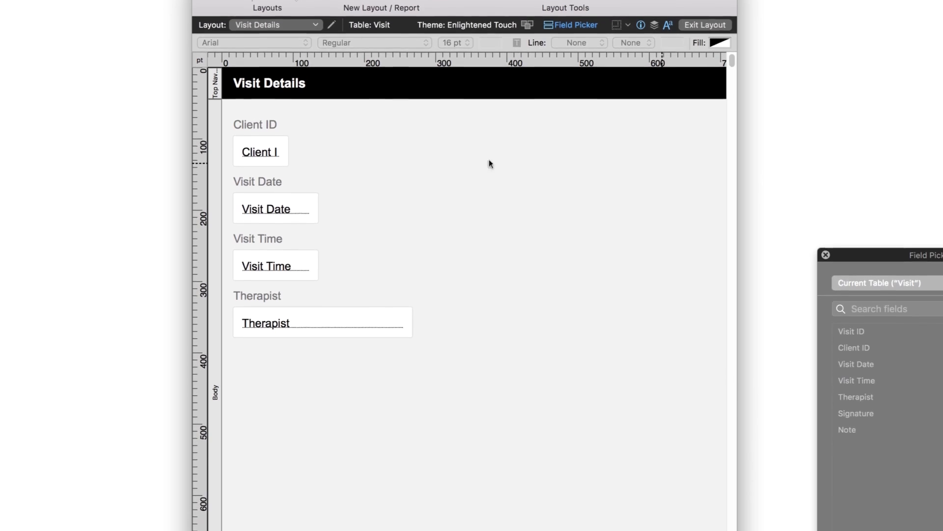
left_click_drag(469, 162, 213, 340)
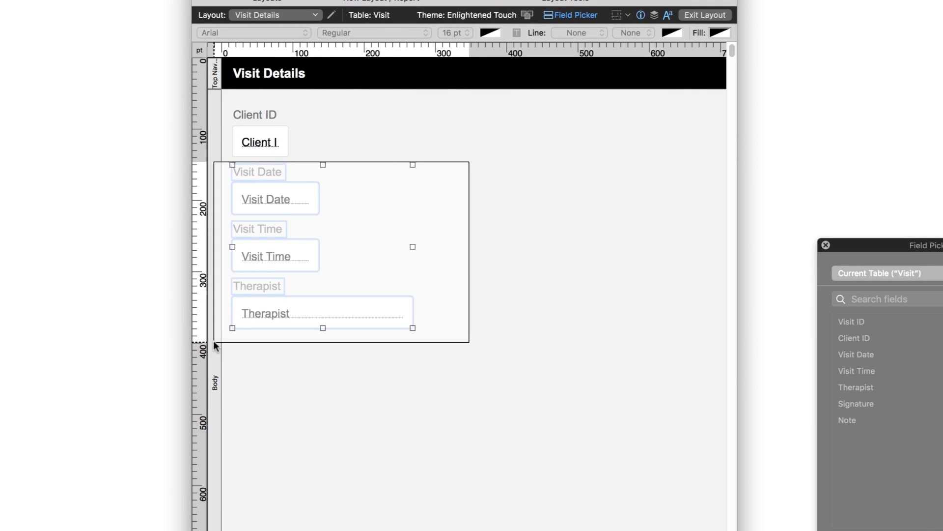
left_click_drag(214, 341, 214, 338)
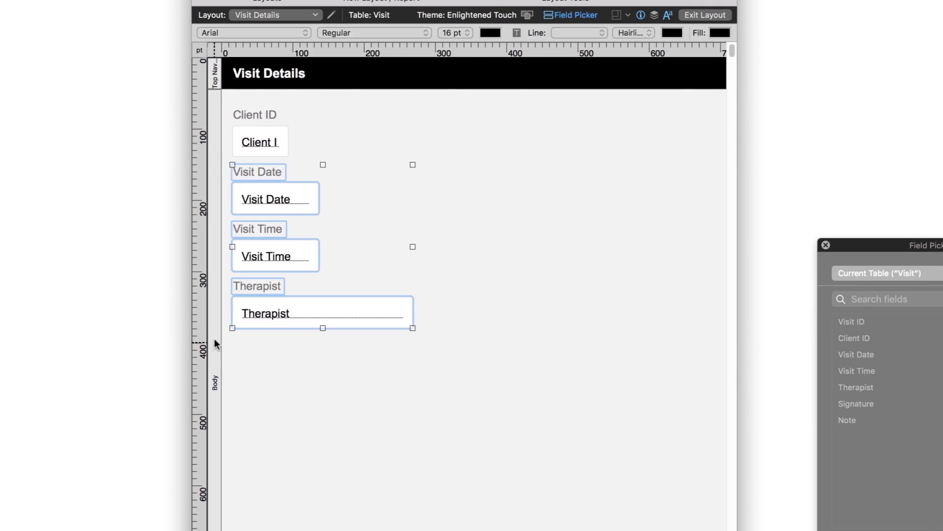
left_click_drag(287, 198, 284, 311)
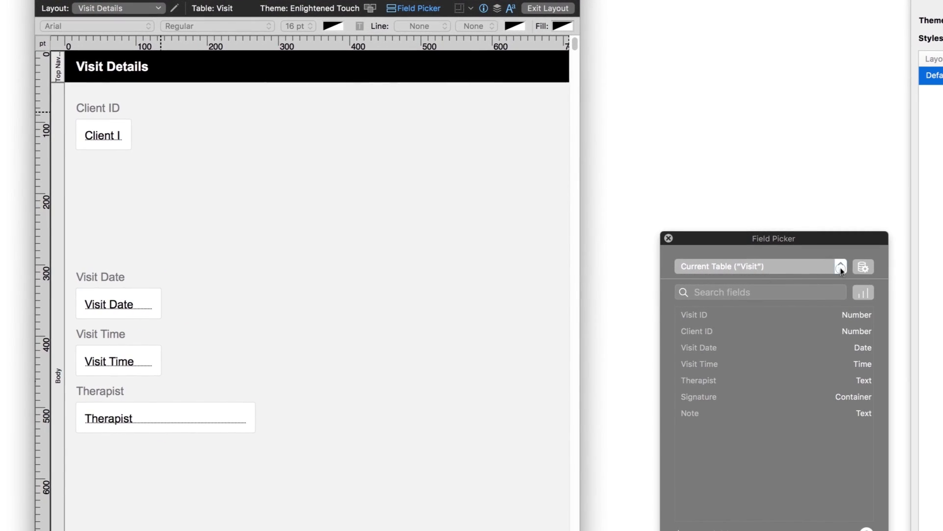
Step: Place the related Client table's First Name and Last Name fields between Client ID and Visit Date
left_click(841, 268)
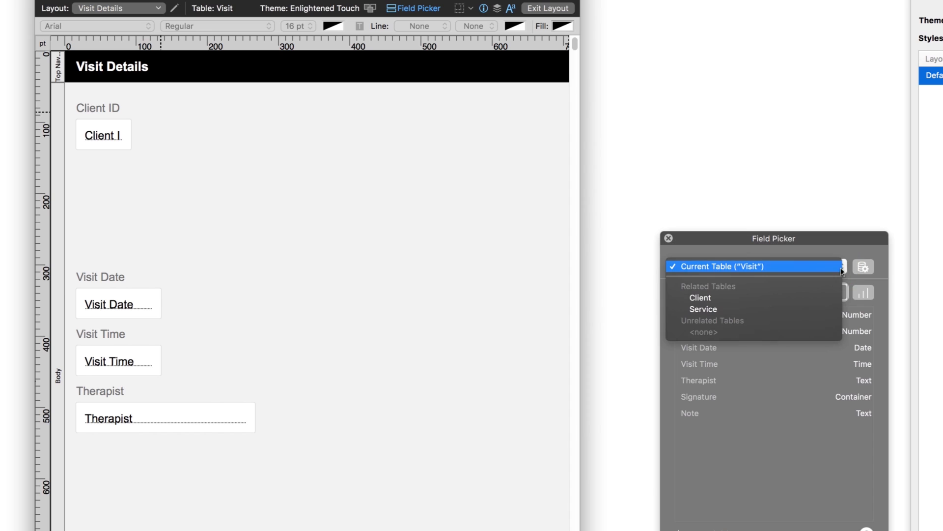
left_click(751, 298)
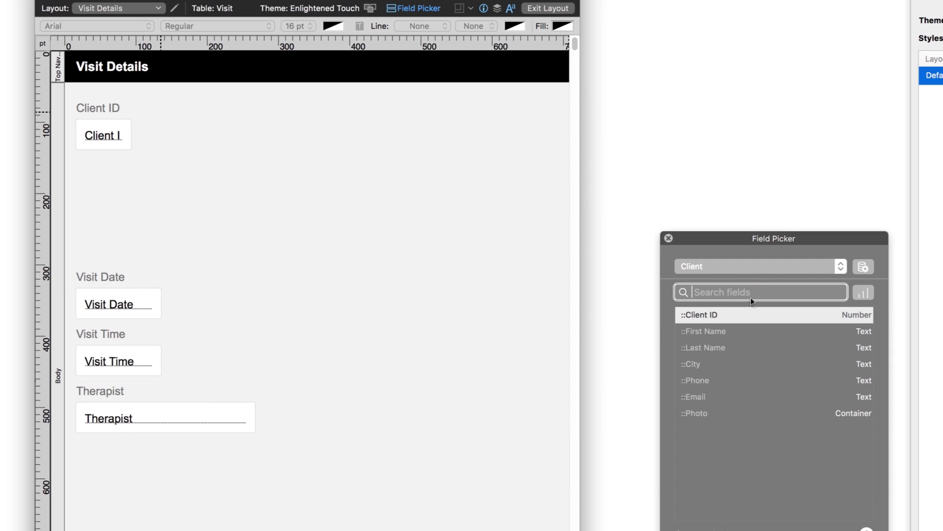
left_click(727, 332)
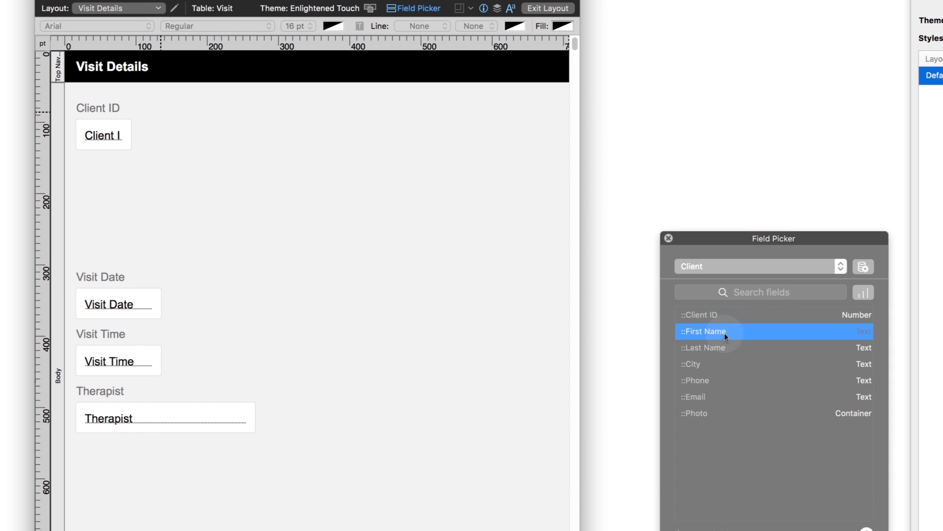
left_click(722, 349, "shift")
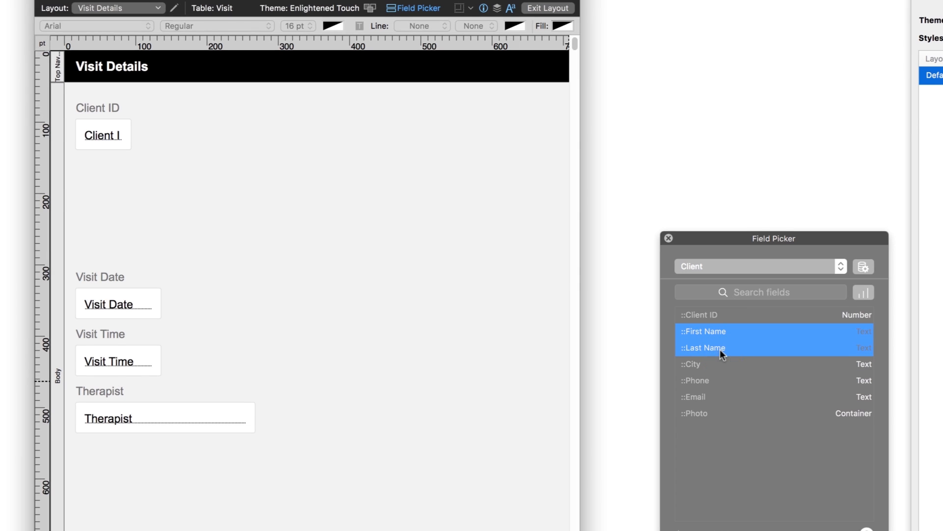
left_click_drag(723, 344, 153, 169)
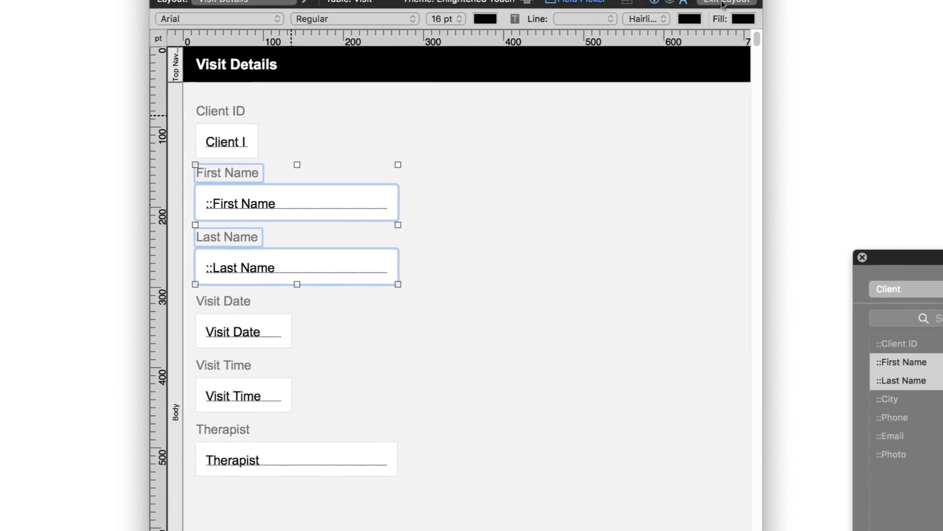
Step: Leave layout editing and page forward and back through the visit records to check the client names
left_click(723, 2)
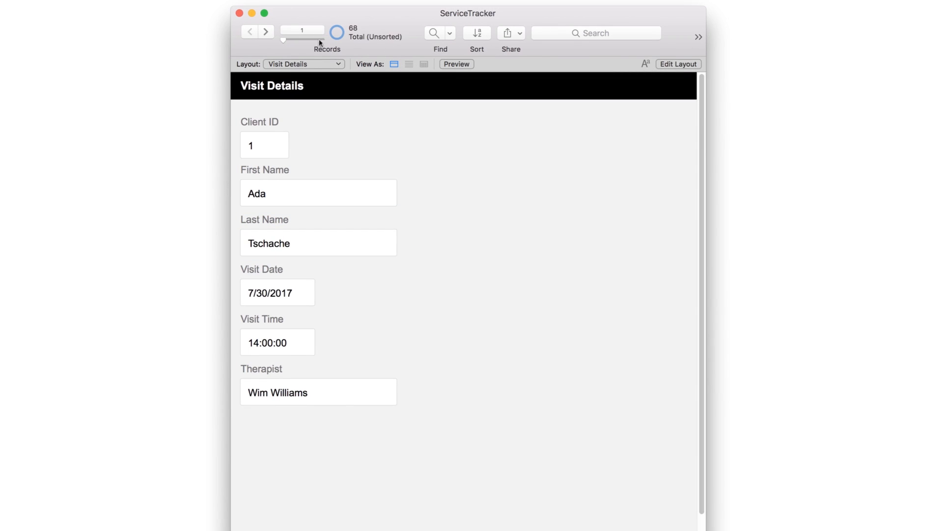
left_click(267, 35)
left_click(267, 36)
left_click(267, 36)
left_click(267, 35)
left_click(250, 32)
left_click(250, 32)
left_click(250, 33)
left_click(250, 32)
Step: Reopen the layout for editing and place the Visit table's Note field to the right of Client ID
left_click(672, 64)
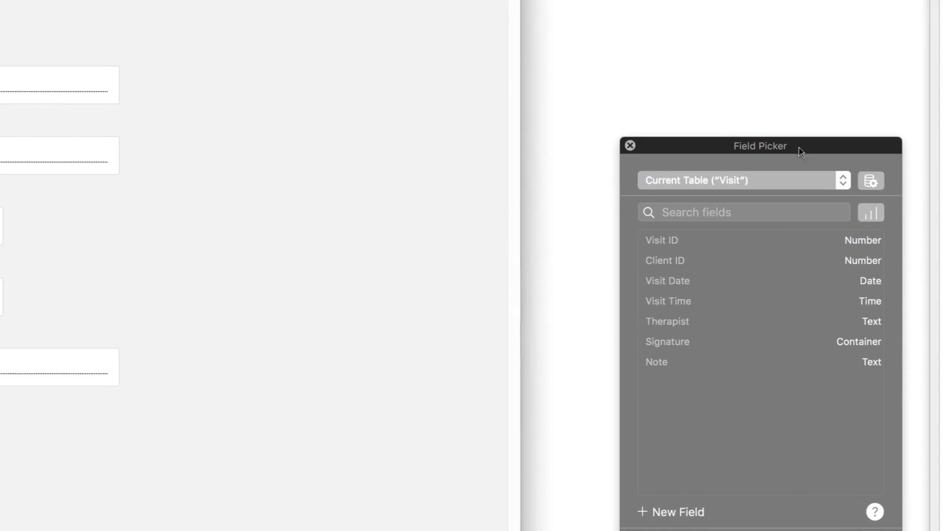
left_click(872, 217)
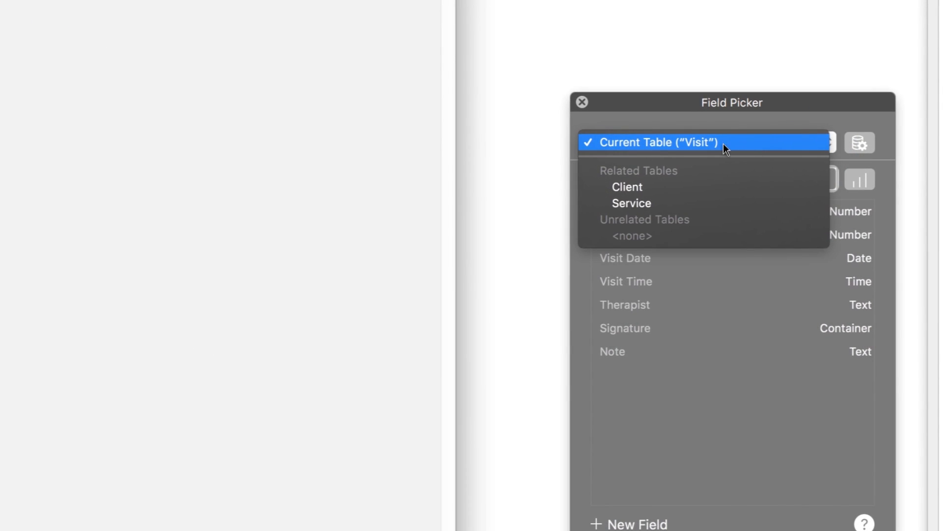
left_click(723, 144)
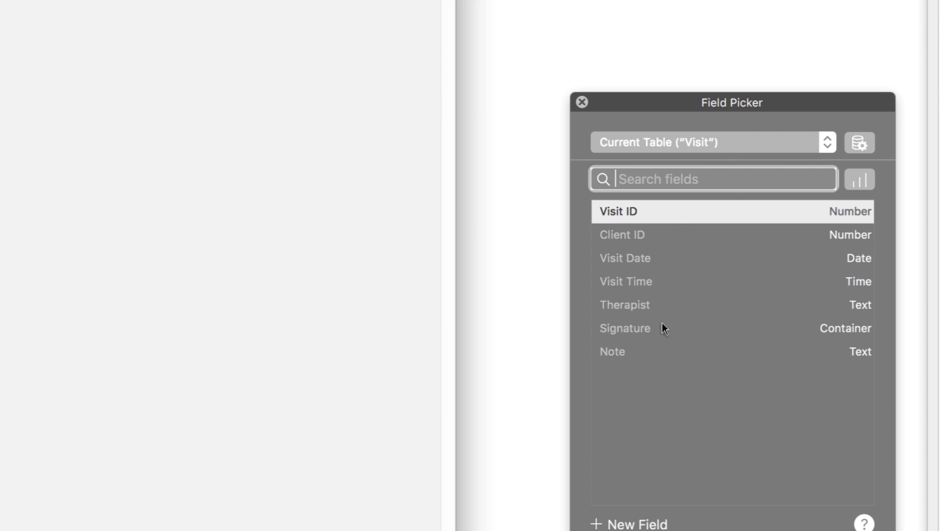
left_click(653, 352)
left_click_drag(654, 350, 191, 0)
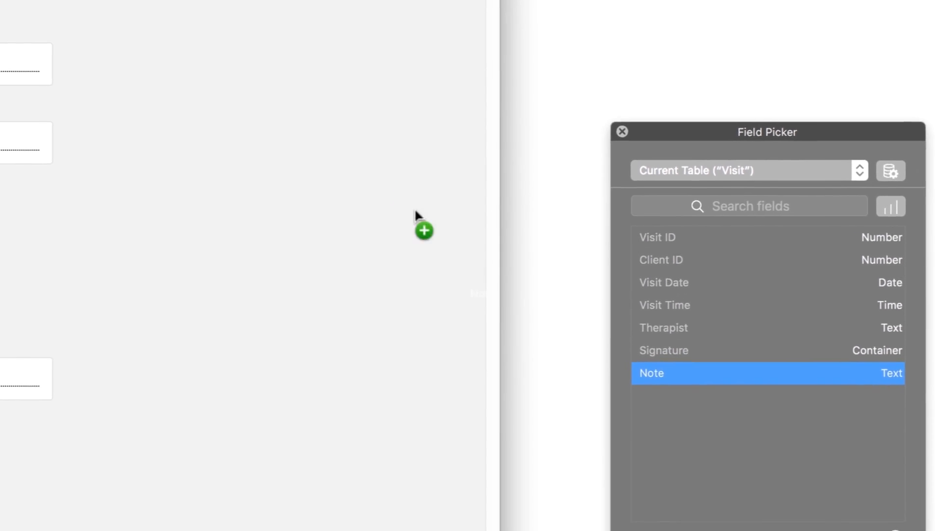
left_click_drag(403, 92, 405, 88)
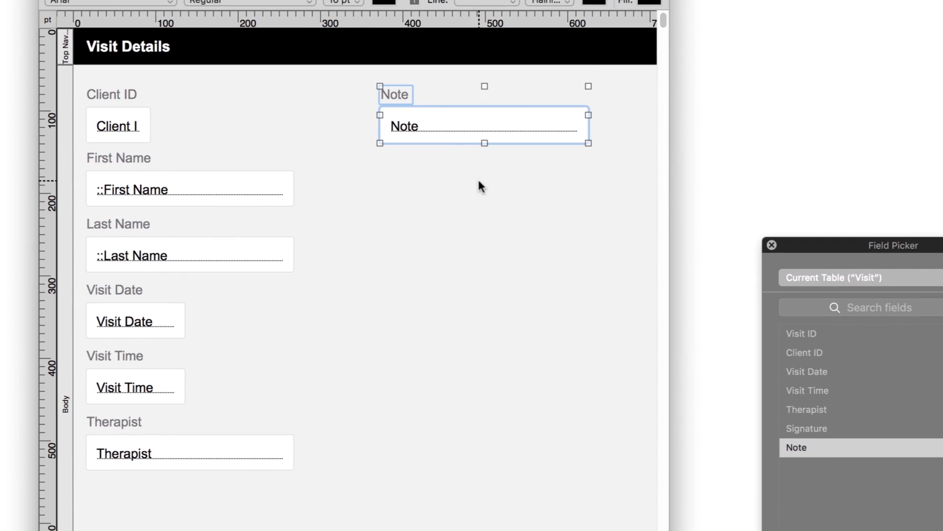
Step: Extend the Note field downward until it ends level with the Therapist field
left_click(479, 186)
left_click(488, 139)
left_click_drag(485, 143, 505, 470)
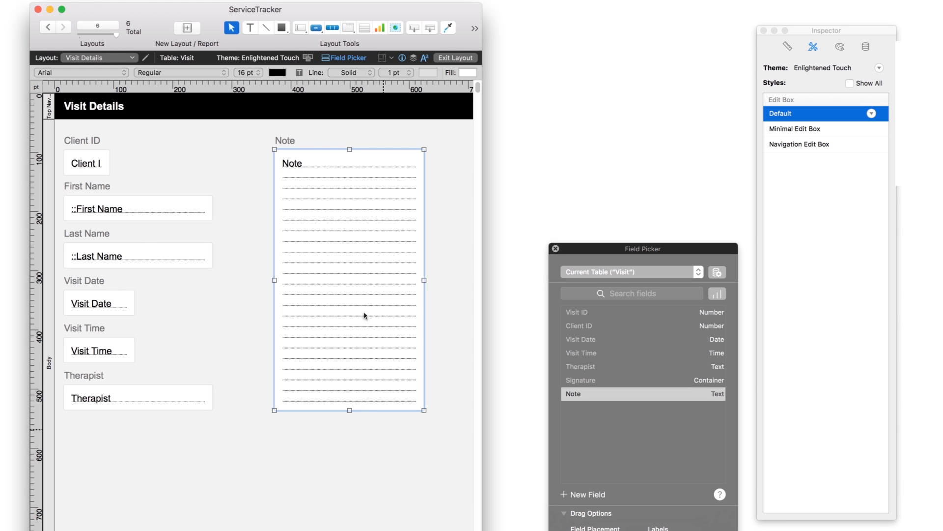
Step: Draw a portal below the fields for Service records with vertical scrolling and 5 rows, including Service ID, Visit ID, Service Name and Duration
left_click(364, 29)
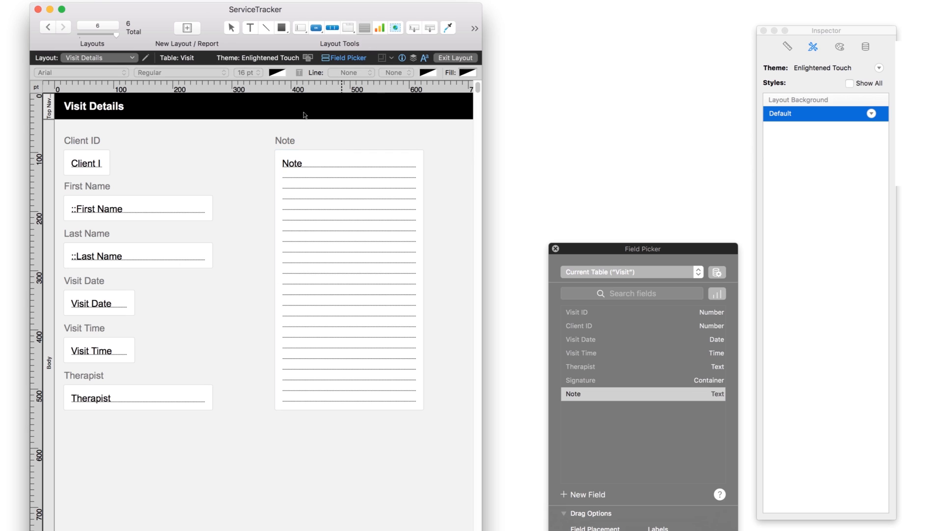
left_click_drag(67, 438, 424, 523)
left_click(617, 108)
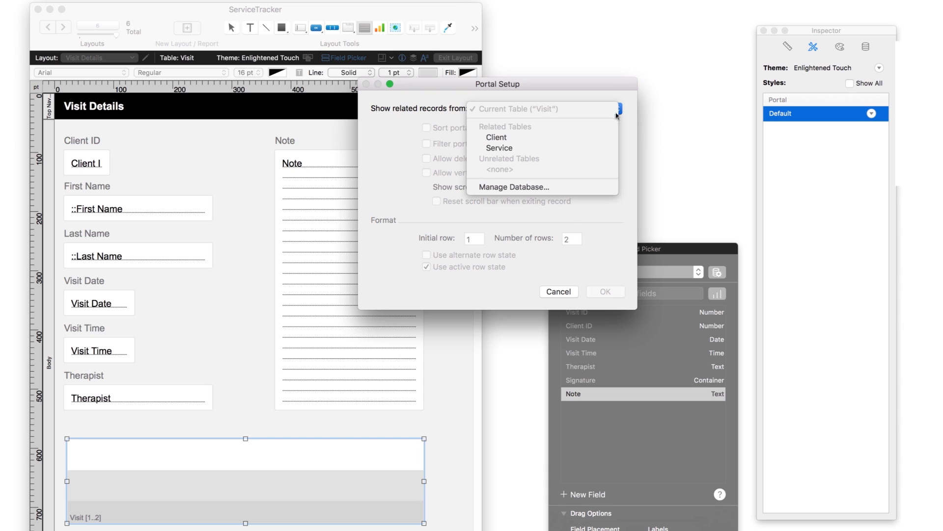
left_click(532, 149)
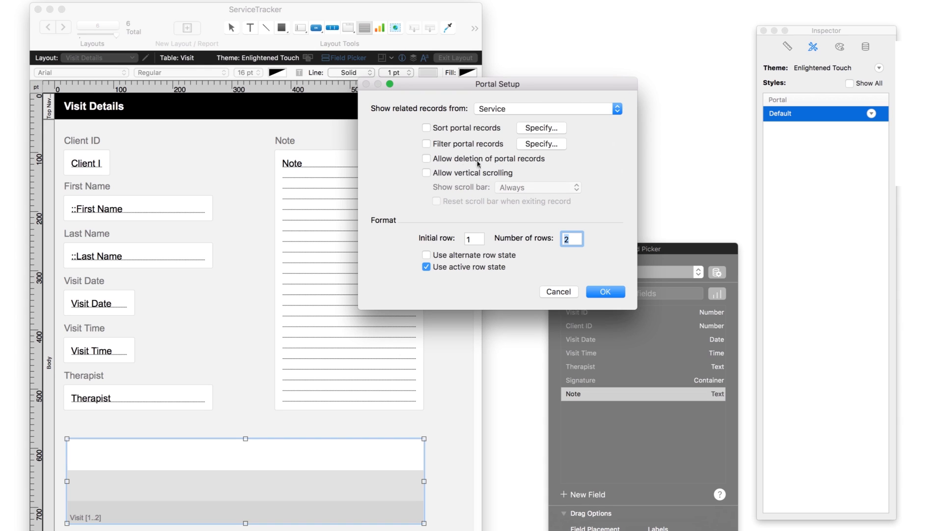
left_click(427, 172)
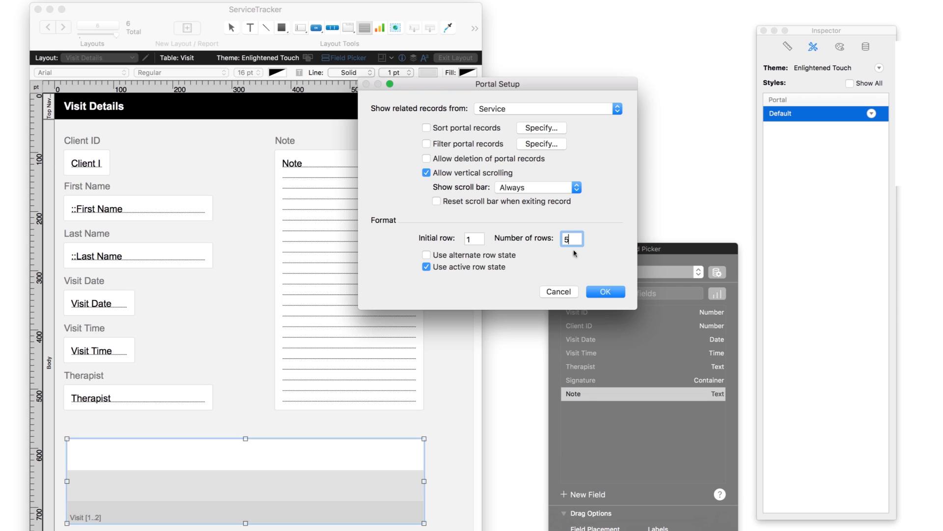
left_click(605, 291)
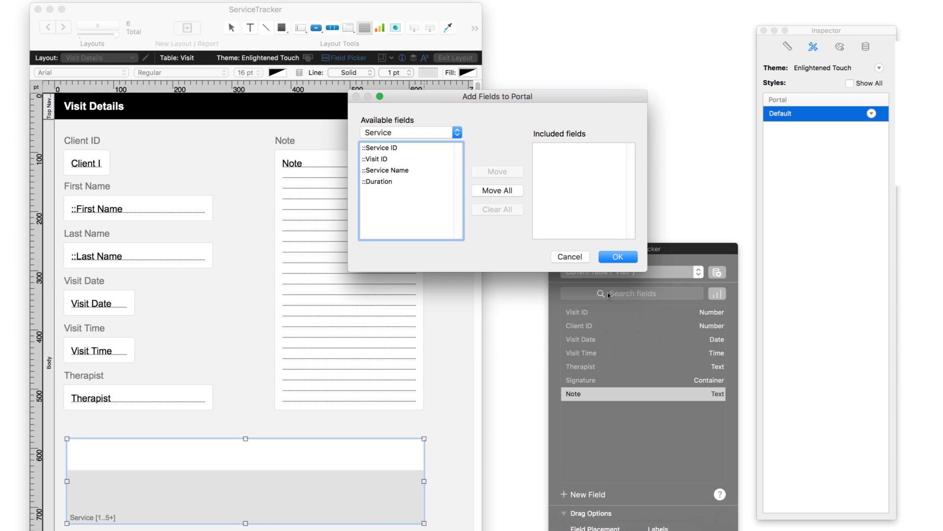
left_click(502, 193)
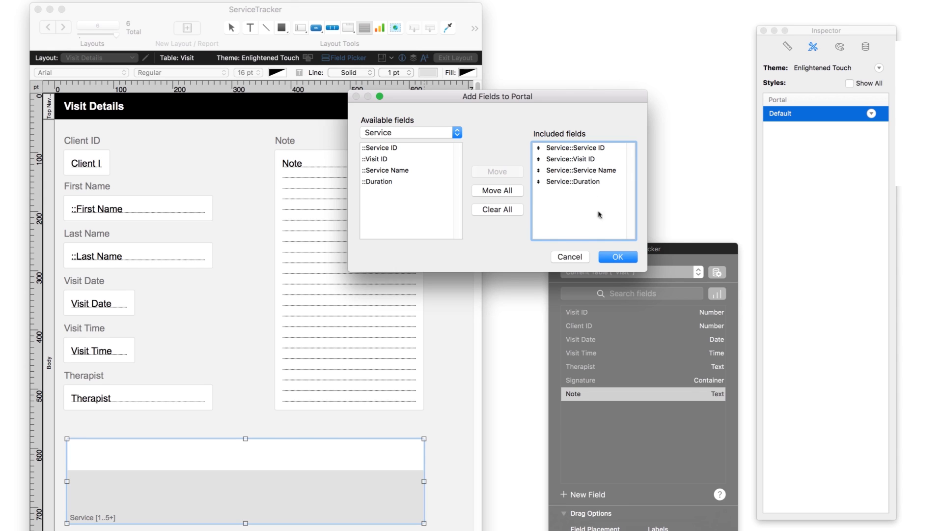
left_click(618, 257)
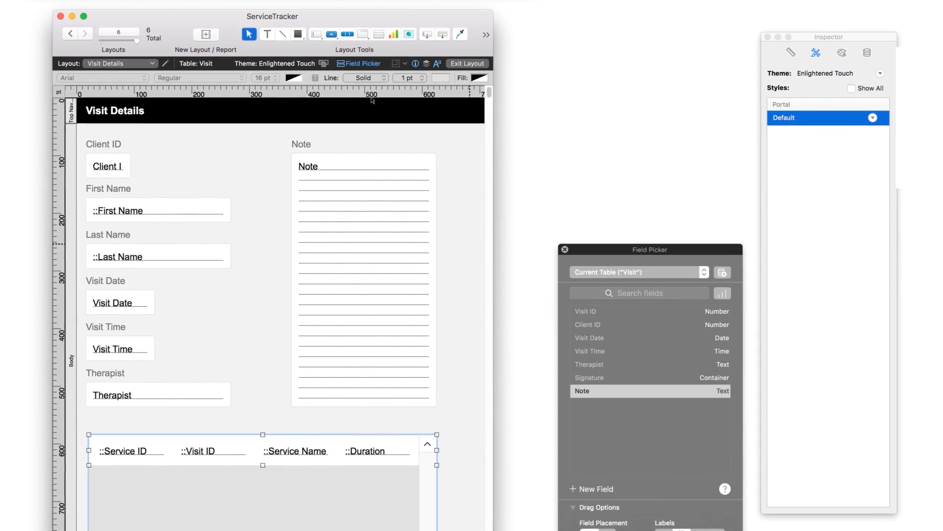
Step: Add a "Service ID" text label above the portal's Service ID column
left_click(265, 33)
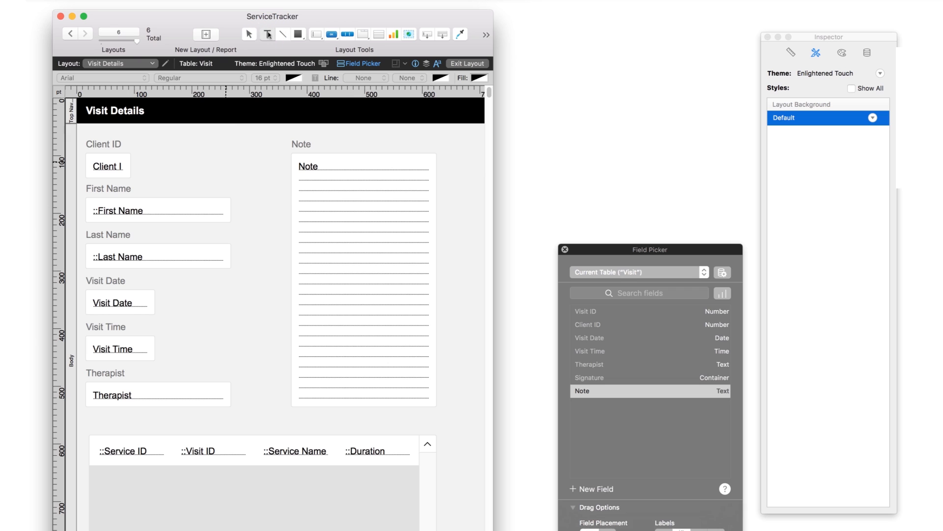
left_click(100, 429)
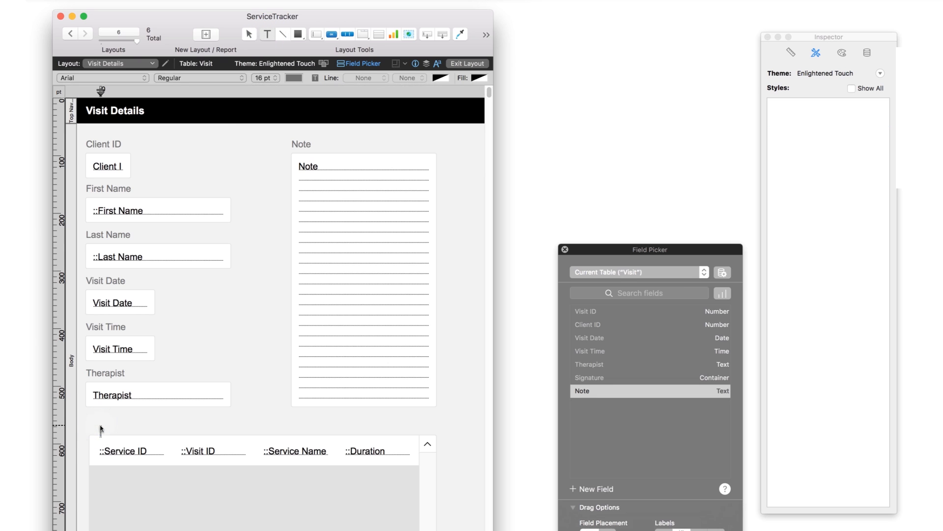
type("Service ID")
key("Escape")
left_click_drag(136, 427, 131, 428)
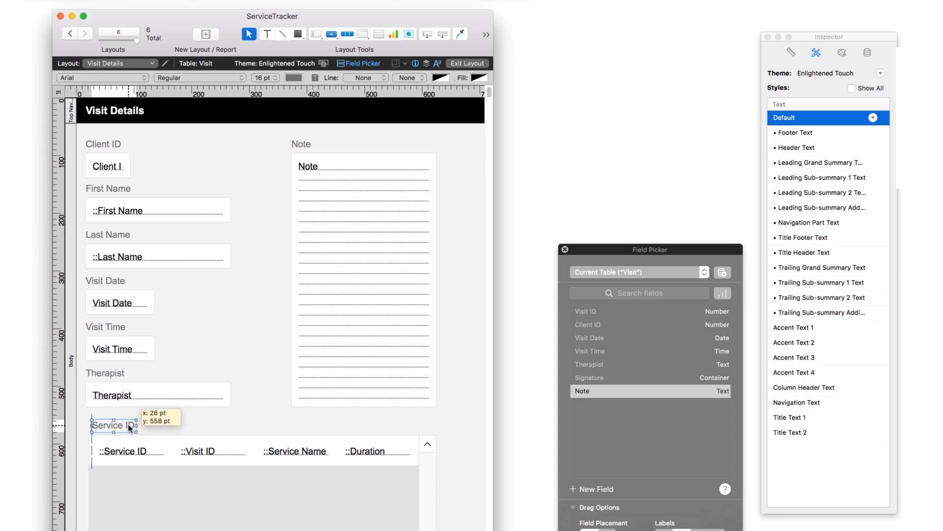
Step: Duplicate the Service ID label and place the copy above the portal's Visit ID column
left_click(152, 14)
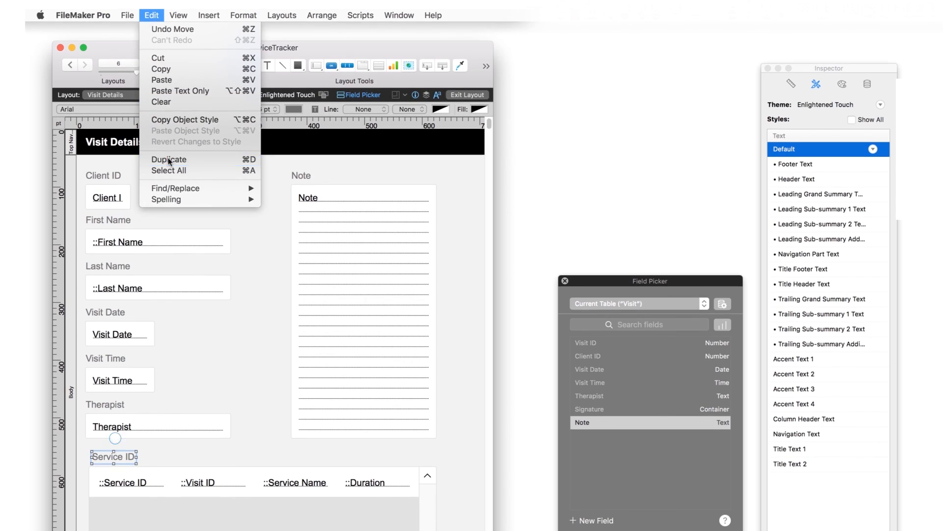
left_click(168, 160)
left_click_drag(138, 463, 219, 462)
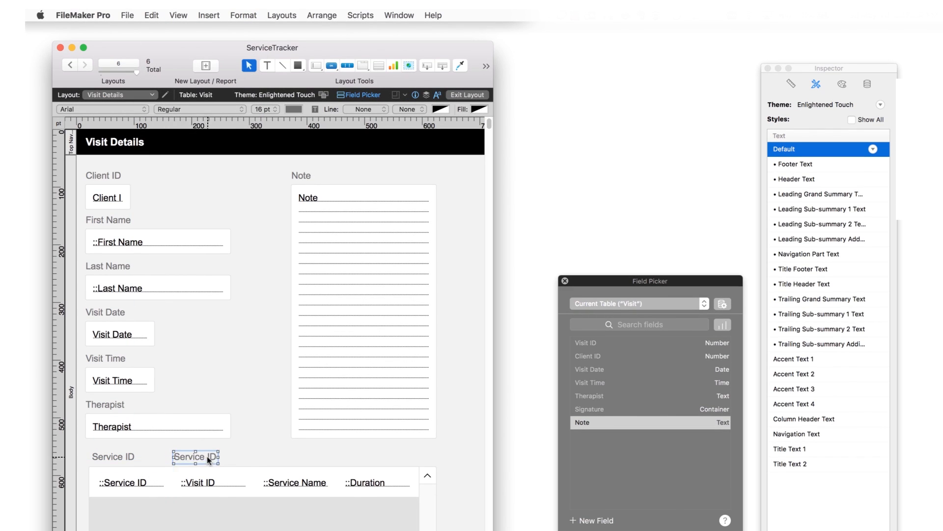
Step: Change the text of the duplicated label above the portal's second column to "Visit ID"
double_click(200, 455)
type("Visit")
left_click(254, 450)
Step: Duplicate the Visit ID label, place the copy above the portal's Service Name column and change its text to "Service Name"
left_click(152, 15)
left_click(159, 160)
left_click_drag(204, 463, 282, 458)
triple_click(279, 456)
type("Service Name")
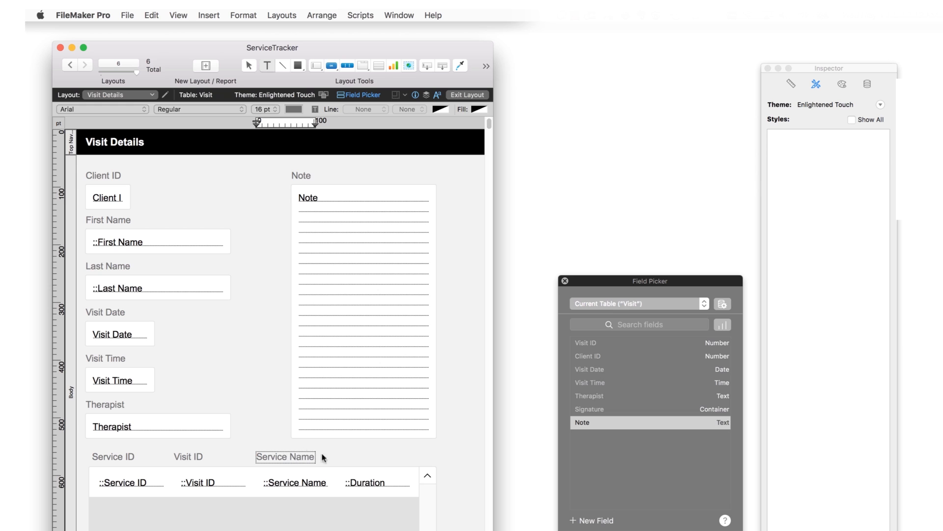
key("Escape")
Step: Duplicate the Service Name label above the portal's Duration column, change its text to "Duration", and exit layout editing
left_click(152, 15)
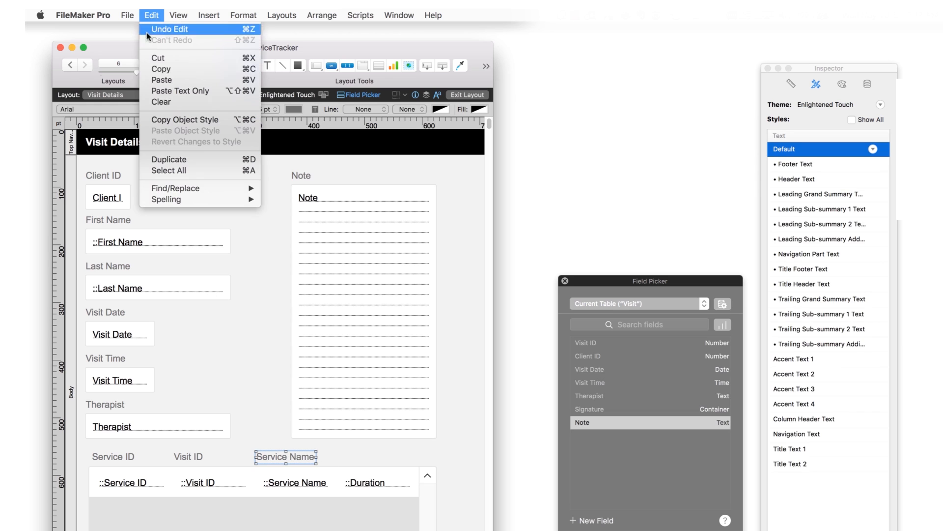
left_click(161, 159)
left_click_drag(285, 457, 378, 459)
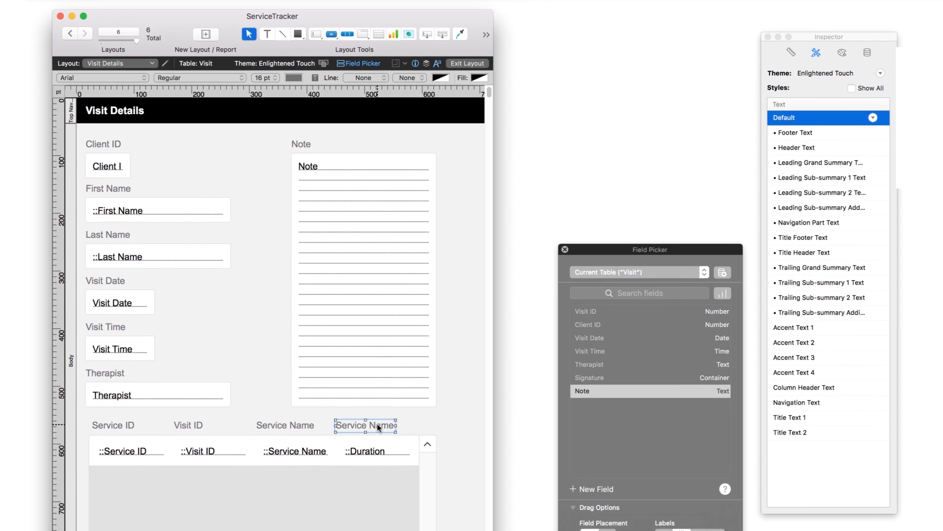
triple_click(379, 425)
type("Duration")
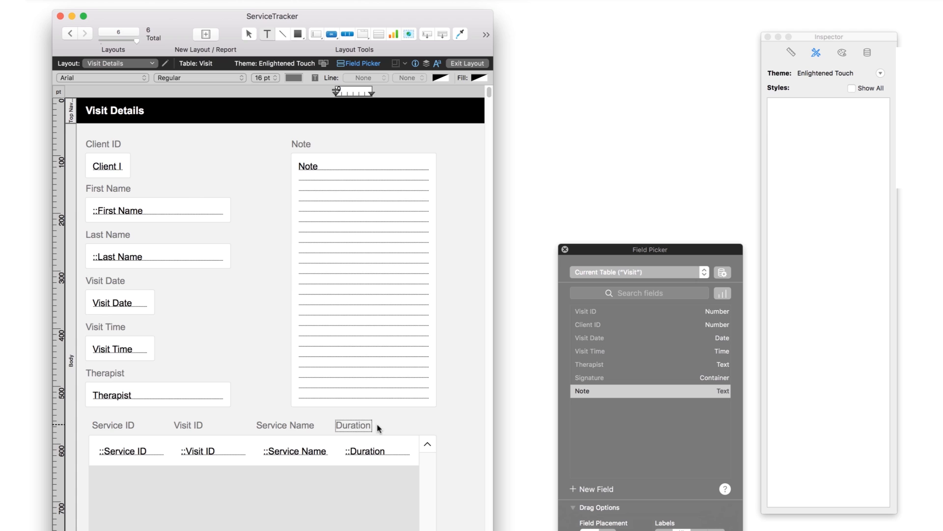
key("Escape")
left_click(473, 63)
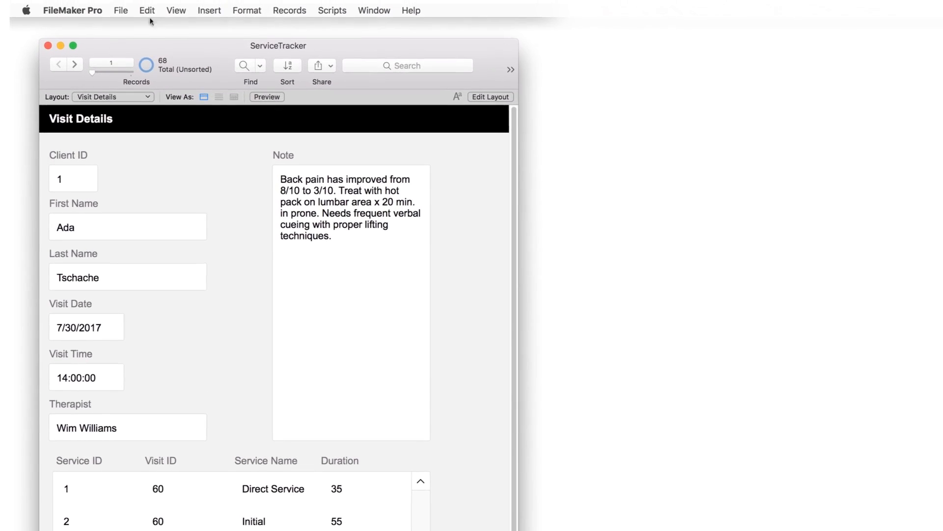
Step: Edit the Visit–Service relationship in the database definition to allow creation of records in the Service table via this relationship
left_click(120, 10)
mouse_move(230, 126)
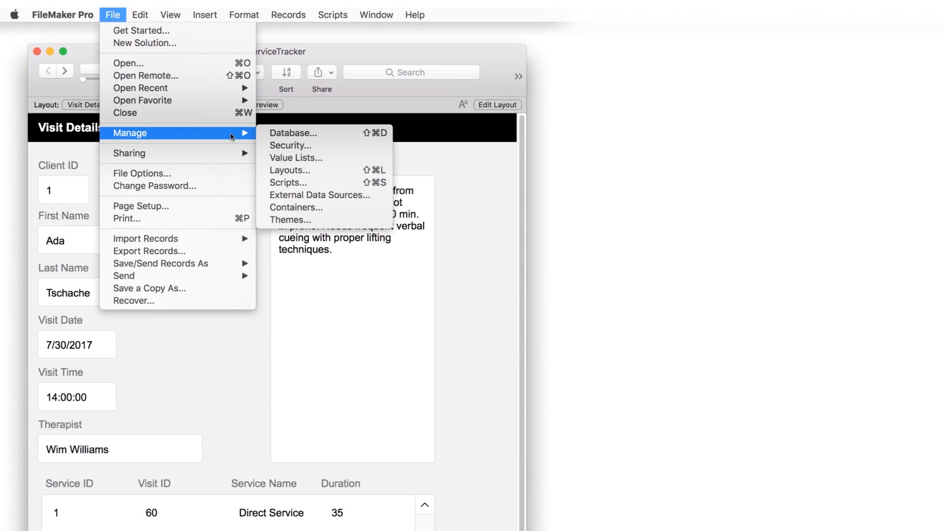
left_click(302, 134)
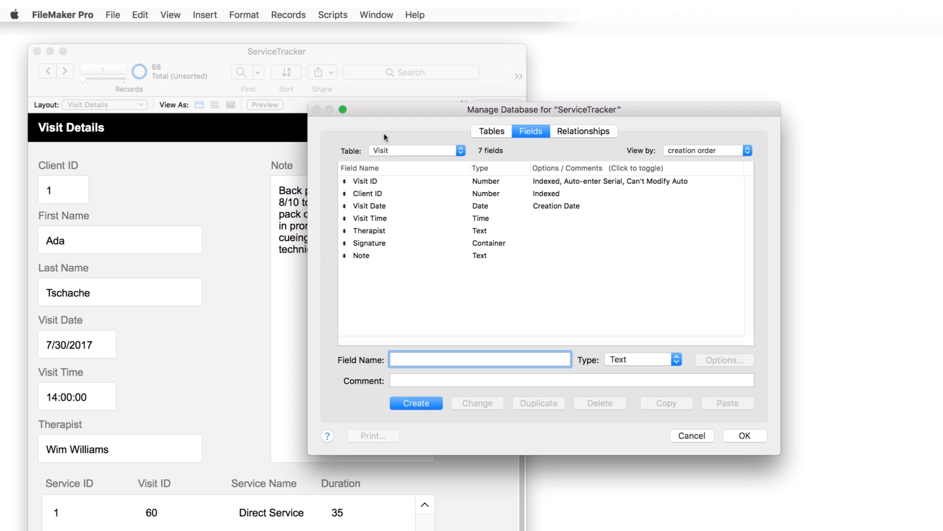
left_click(572, 131)
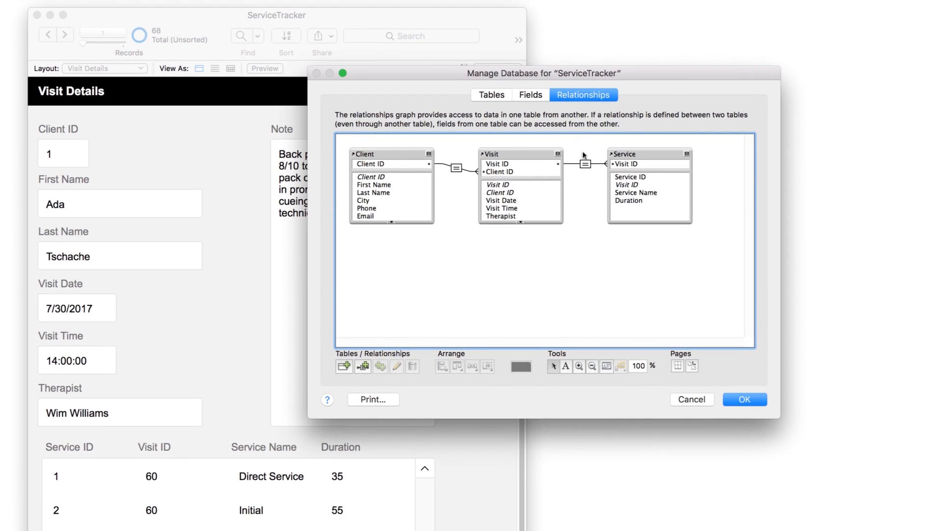
double_click(585, 164)
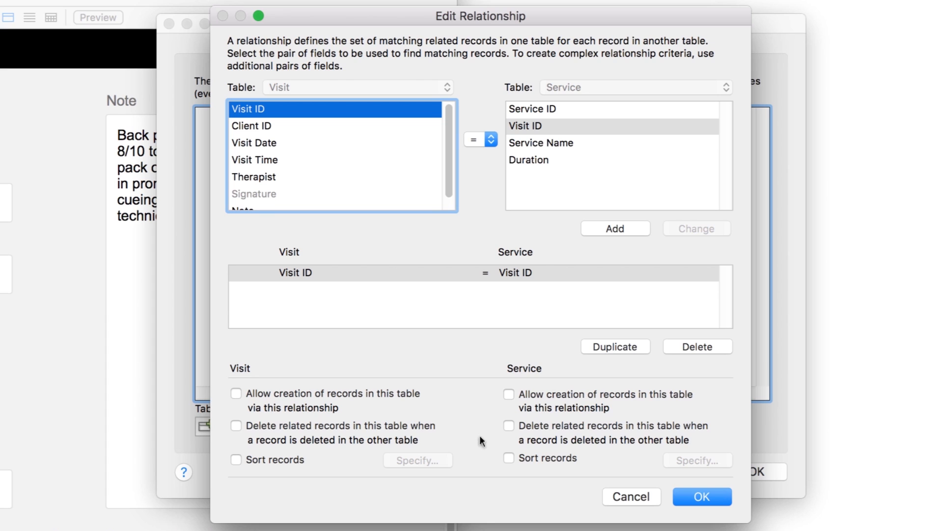
left_click(509, 396)
left_click(702, 497)
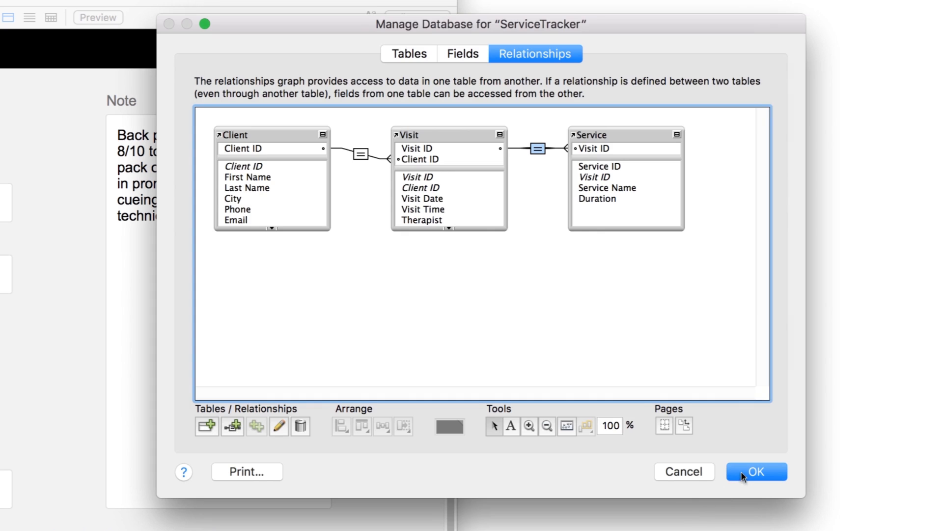
left_click(744, 473)
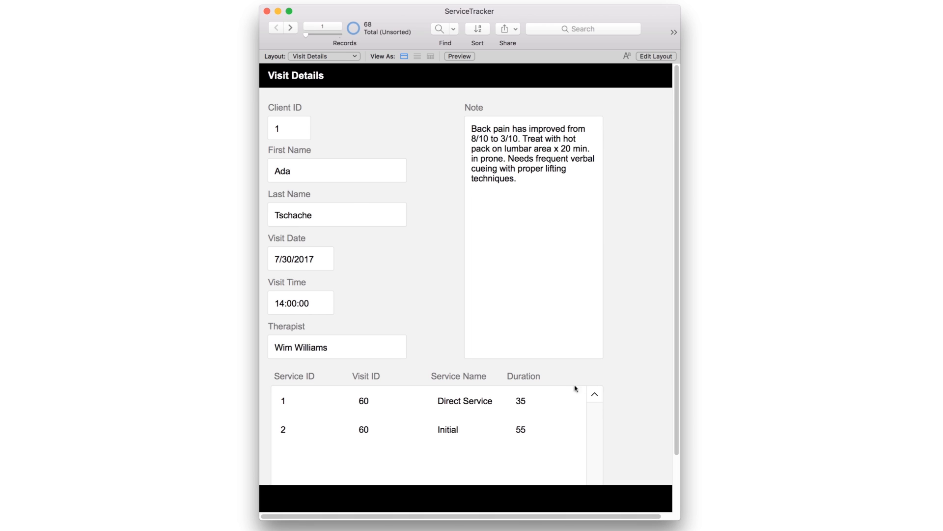
Step: Add a service record in the portal's first empty row with Service Name "Follow-Up Evaluation" and Duration 45
left_click(310, 458)
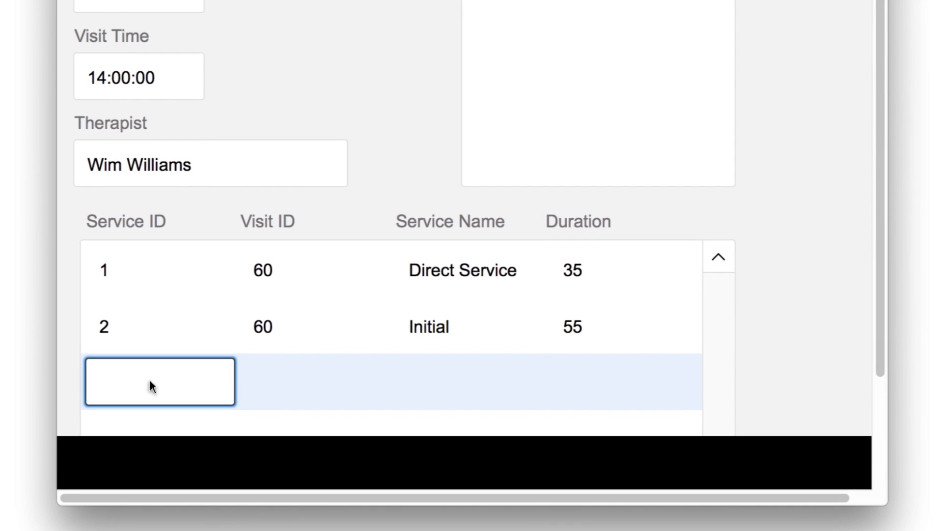
left_click(437, 395)
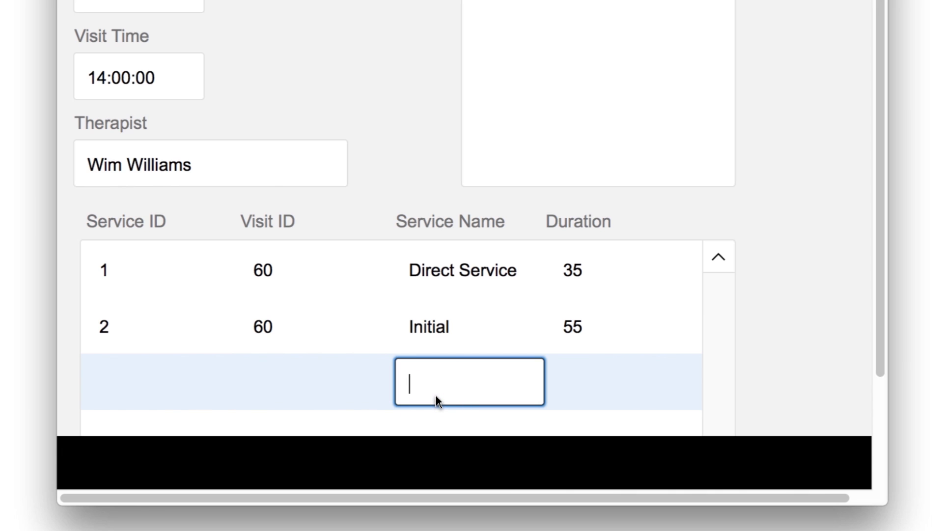
type("Follow-Up Evaluation")
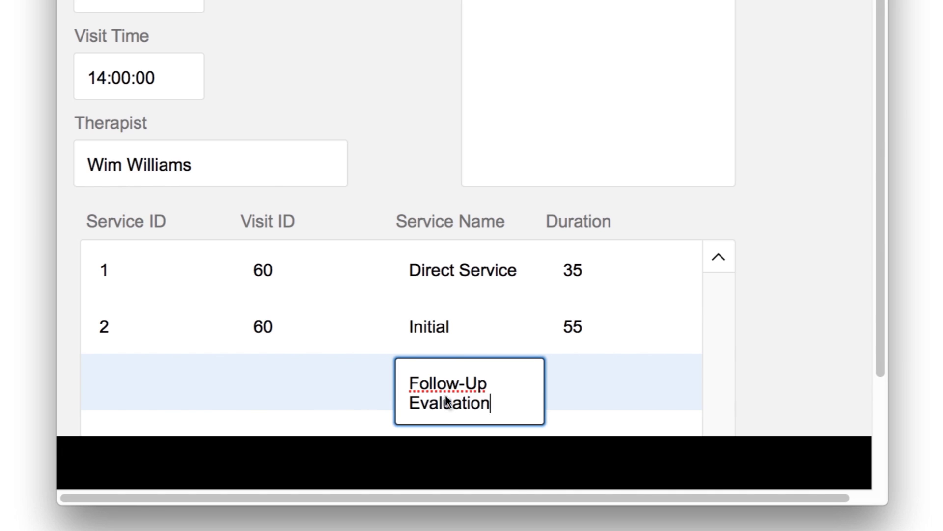
left_click(573, 393)
type("45")
key("Return")
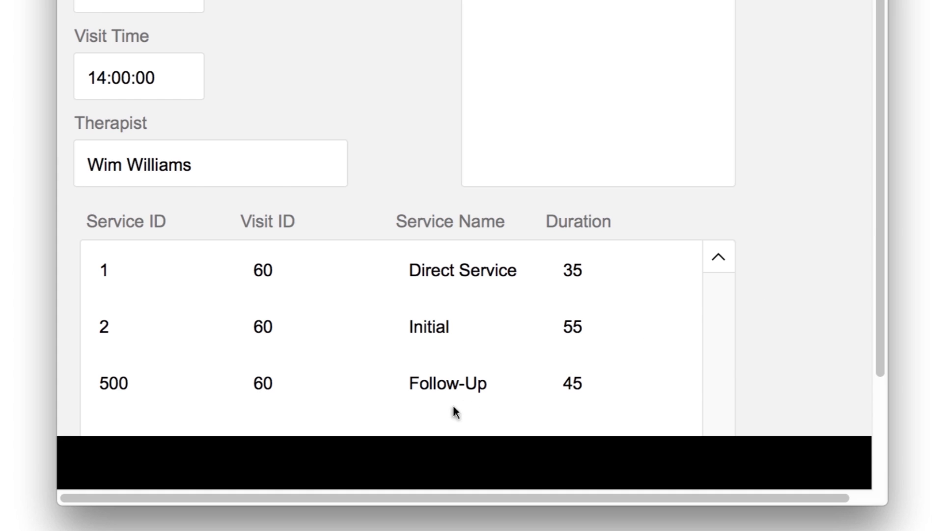
left_click(442, 445)
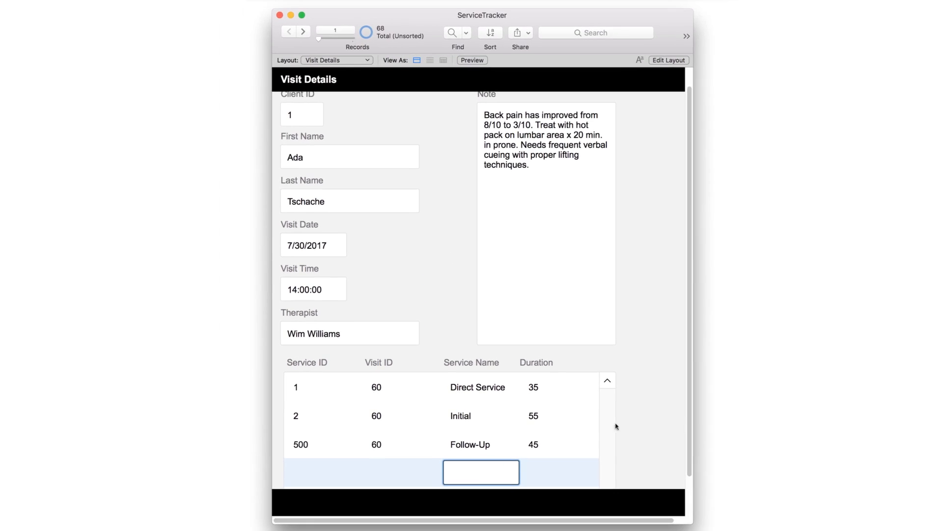